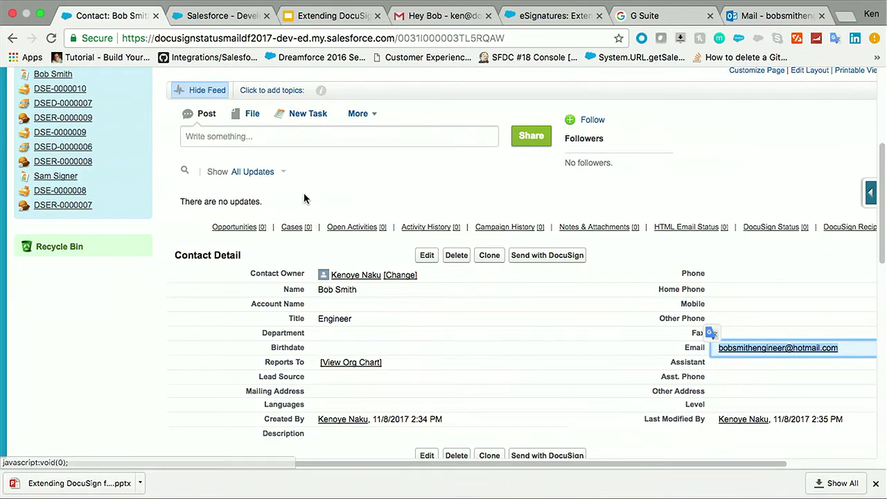
Start a DocuSign envelope from the open contact record
scroll(303, 198, up, 1)
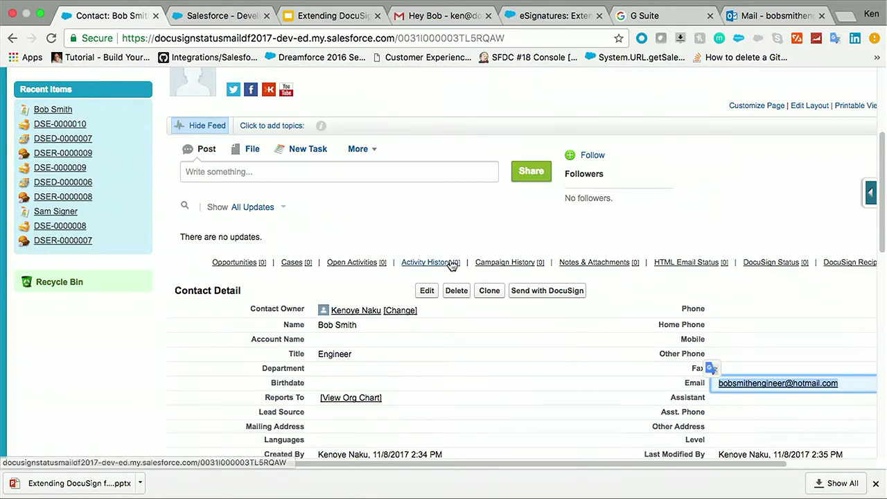
click(531, 294)
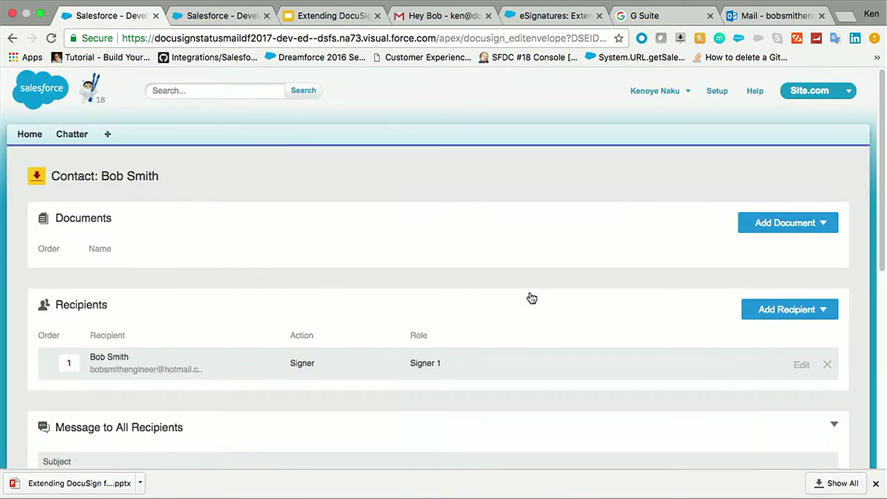
scroll(530, 298, down, 2)
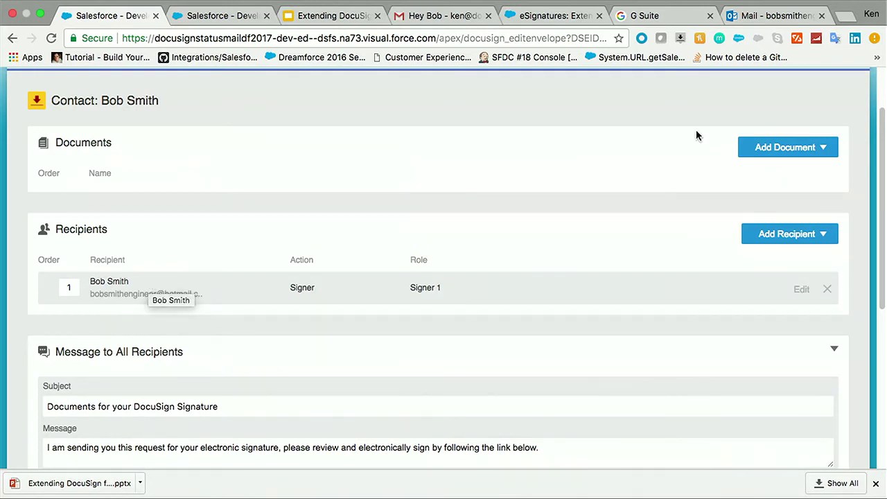
Add the Job Offer Letter DocuSign template to the envelope's documents
click(799, 149)
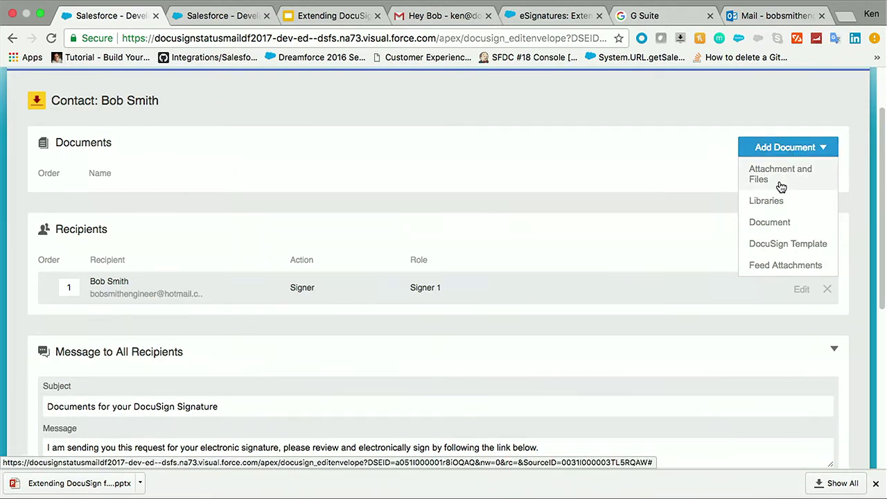
click(778, 244)
click(274, 244)
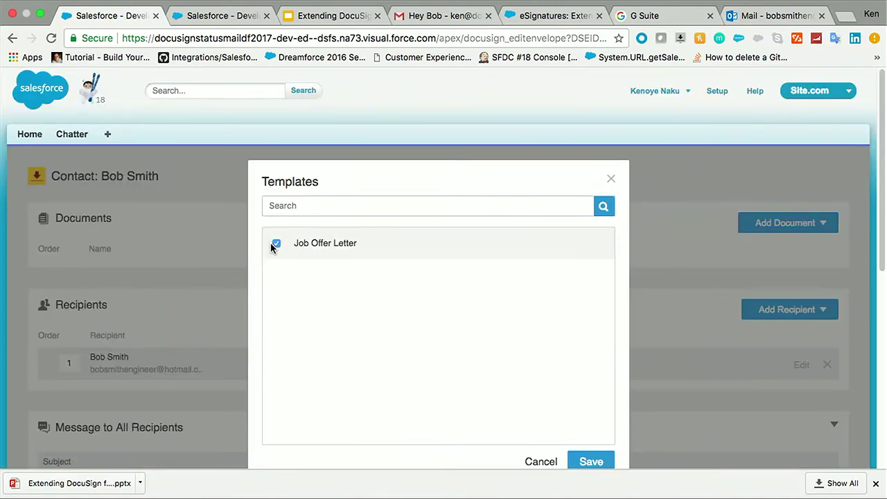
click(590, 462)
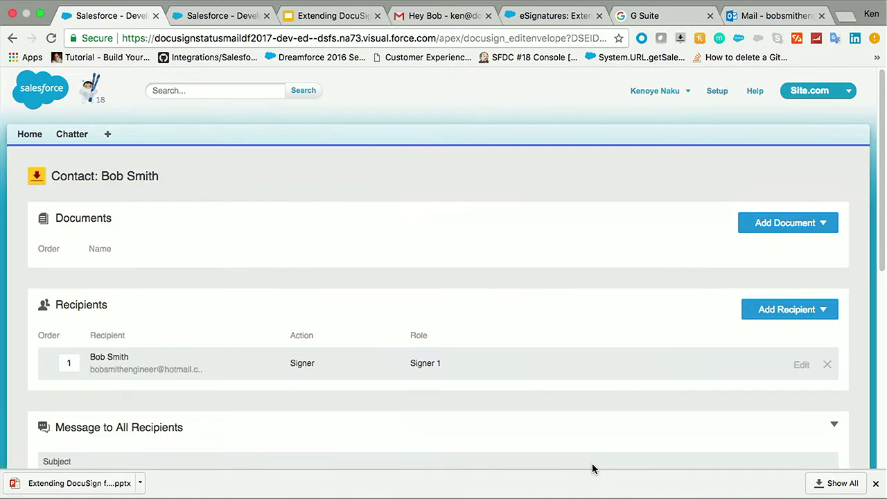
Set the subject of the message to all recipients to "Please Sign This Offer Letter!!"
scroll(124, 390, down, 2)
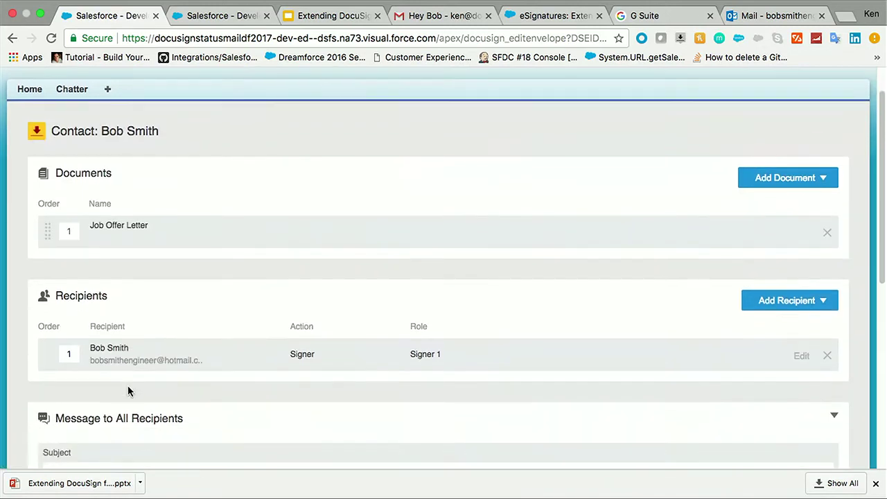
scroll(128, 386, down, 4)
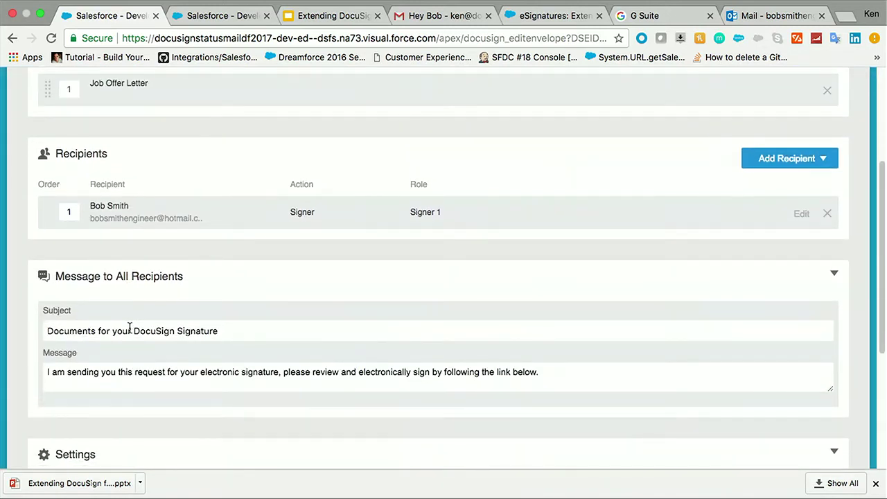
triple_click(129, 329)
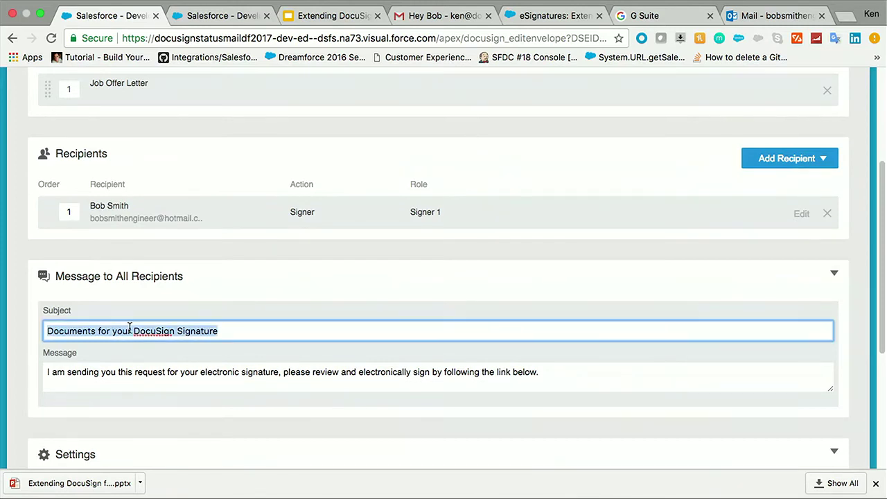
text(Please Si)
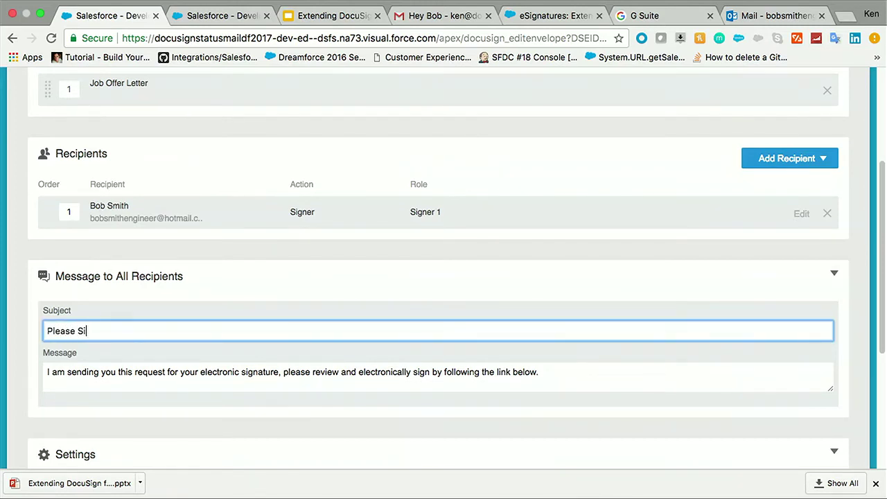
text(gn This Offer Letter!!)
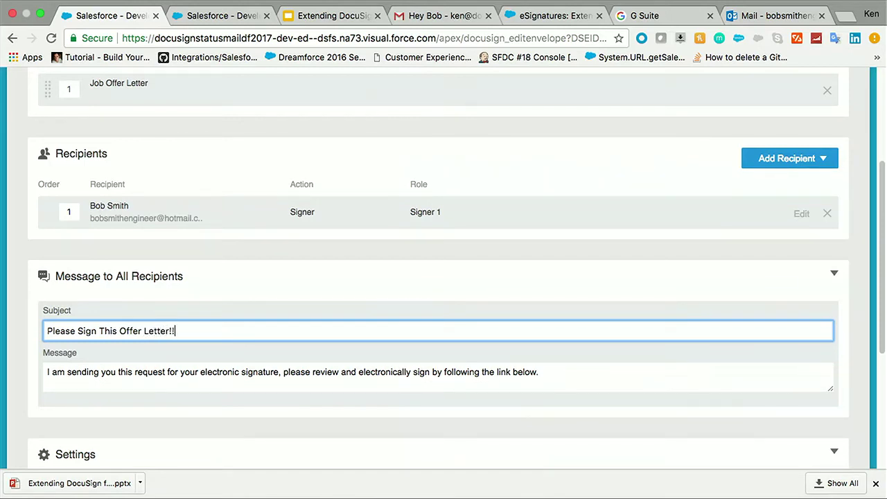
Leave automatic reminders and envelope expiry off and continue to placing fields on the document
scroll(340, 375, down, 4)
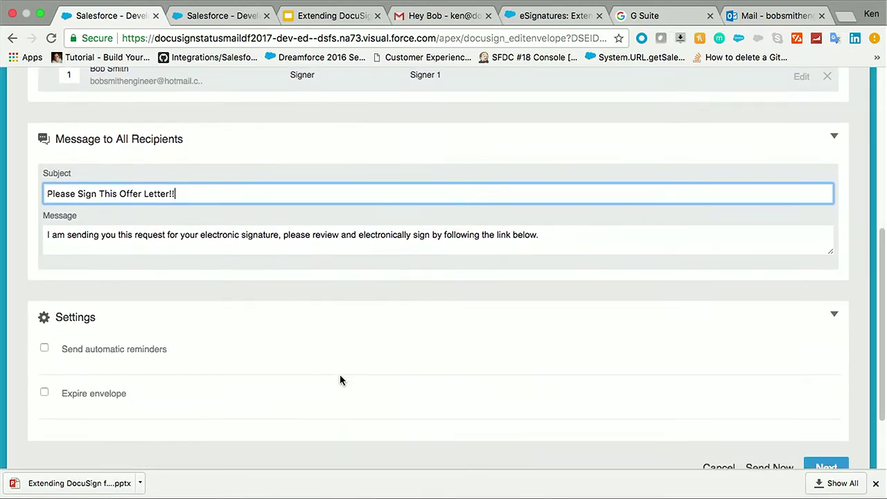
scroll(340, 379, down, 1)
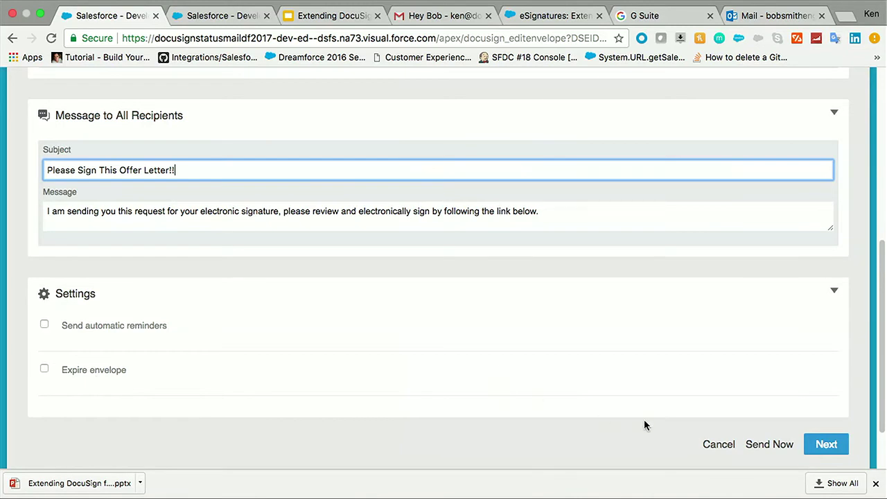
click(821, 447)
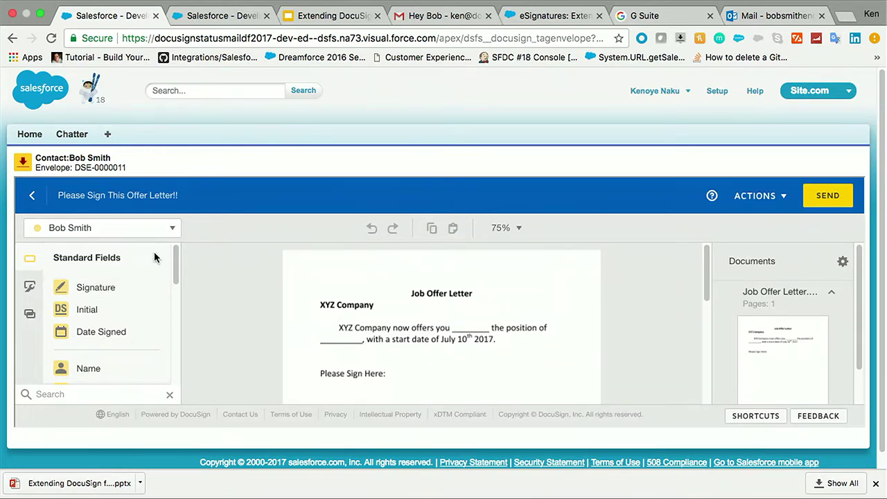
scroll(145, 340, down, 1)
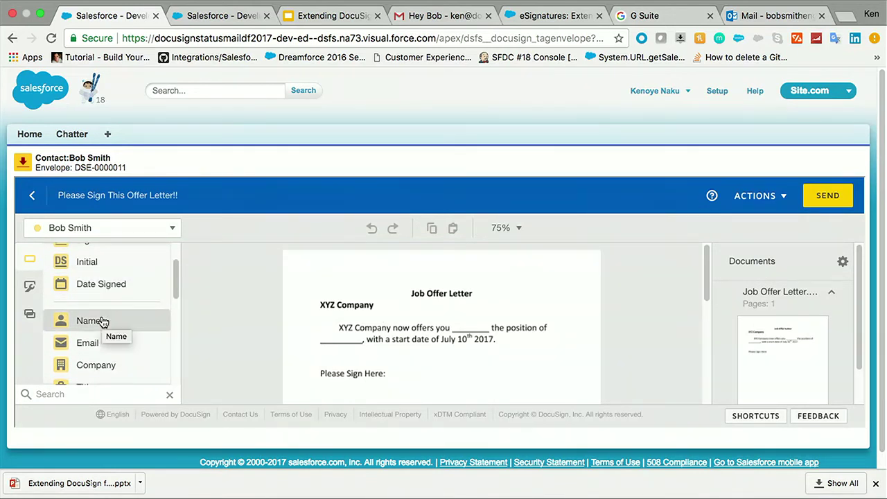
scroll(103, 321, down, 1)
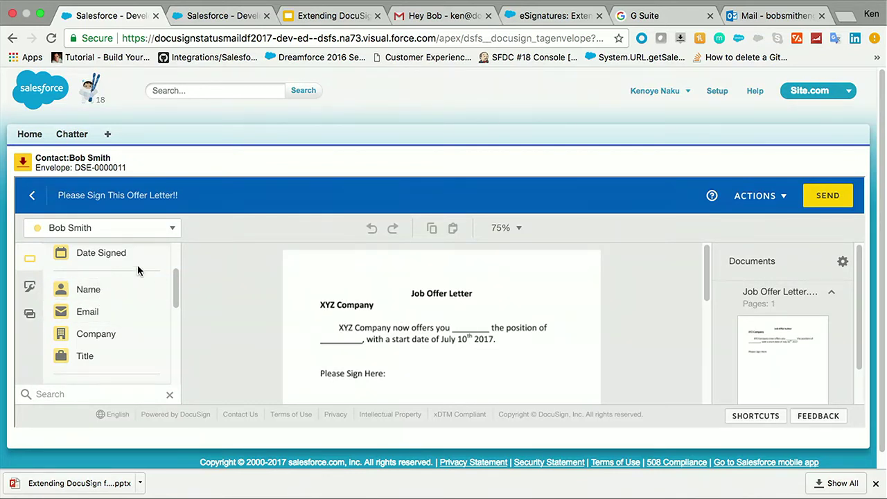
scroll(118, 298, down, 4)
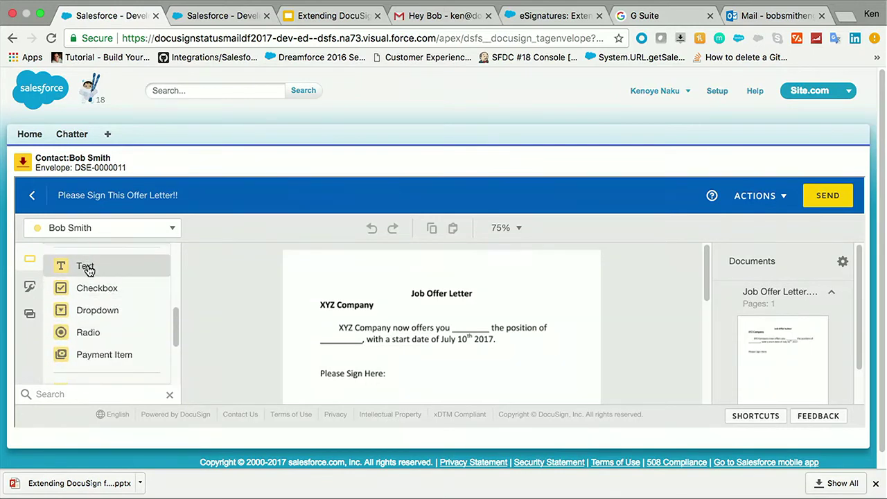
drag(87, 269, 450, 322)
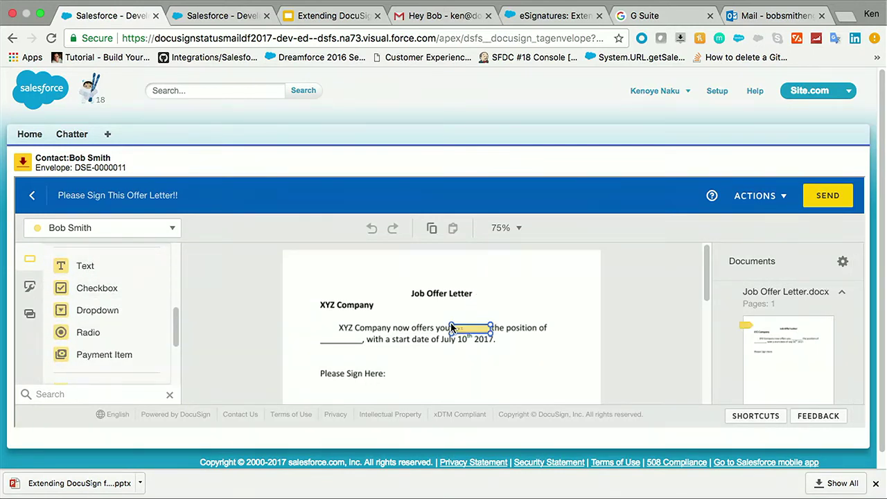
click(736, 320)
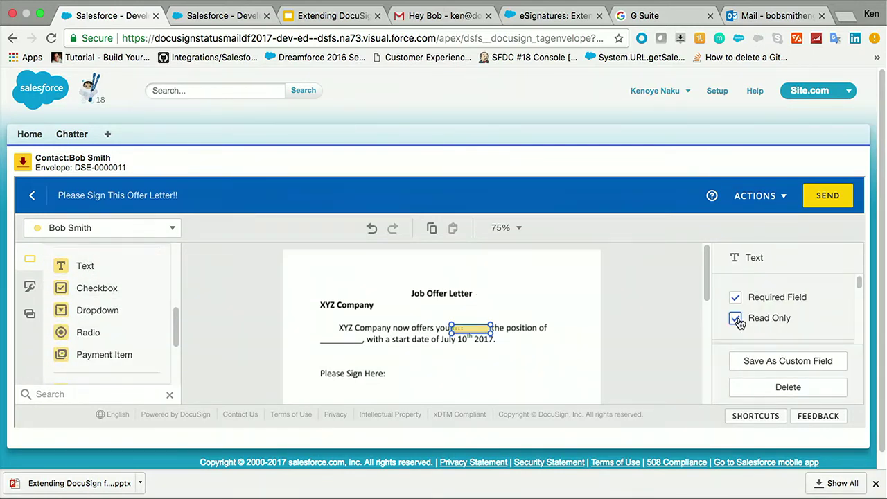
scroll(763, 279, down, 3)
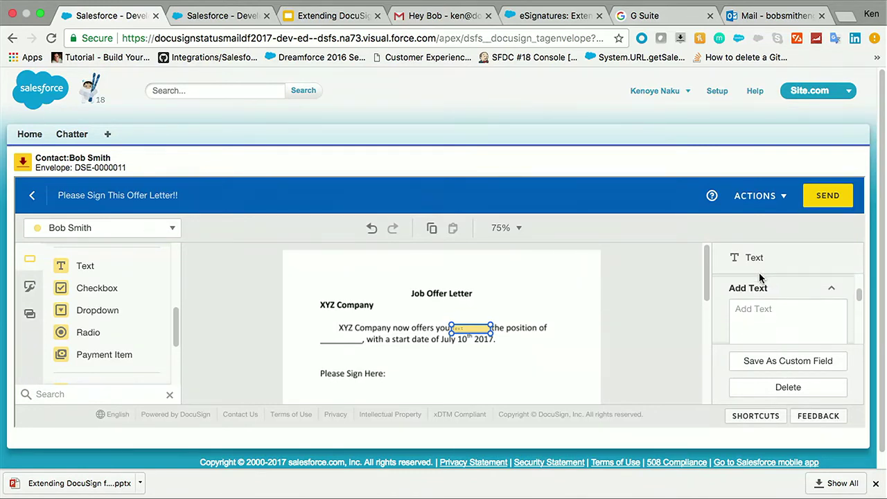
click(752, 305)
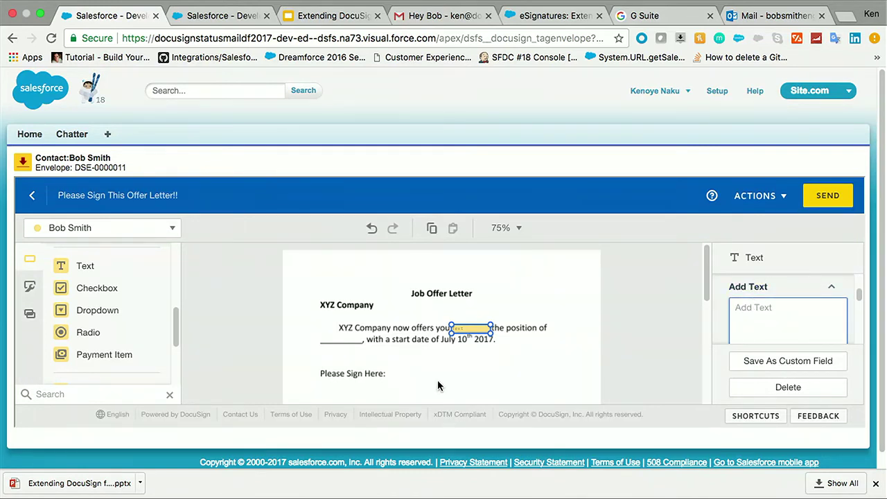
click(474, 318)
click(473, 333)
key(Delete)
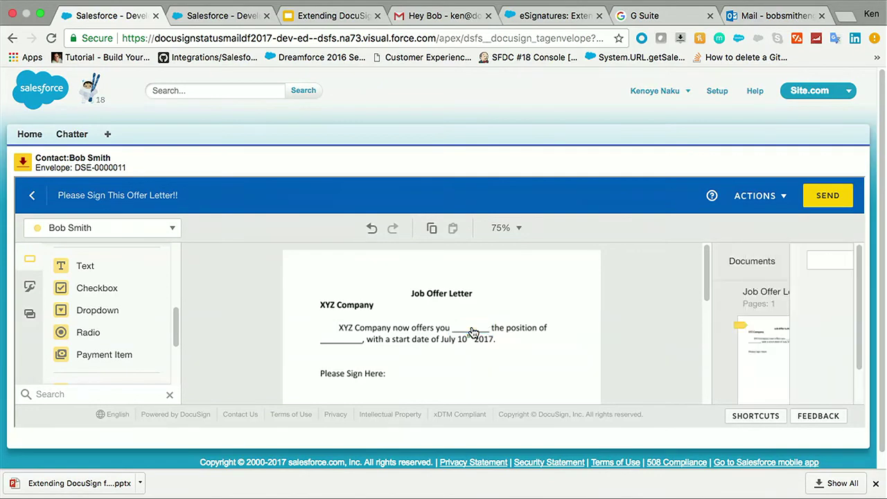
Place a Name field, set to Full Name, over the blank after "XYZ Company now offers you"
scroll(119, 296, up, 5)
scroll(123, 326, down, 2)
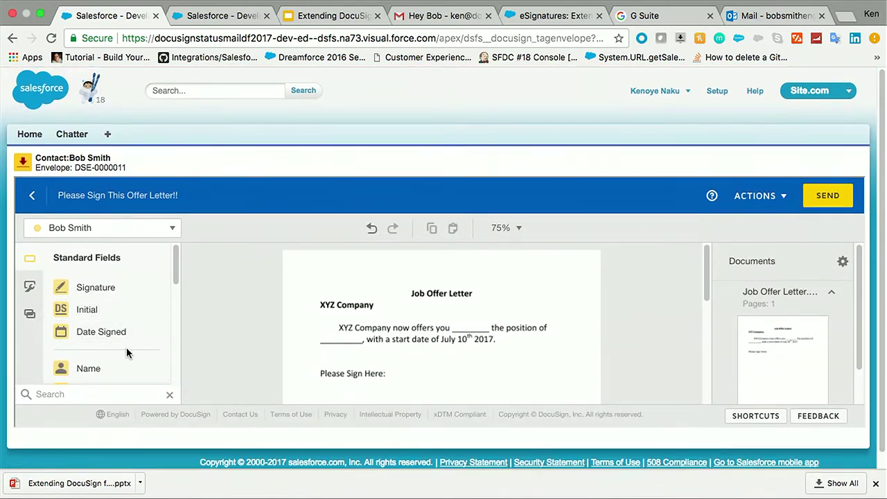
drag(89, 337, 452, 323)
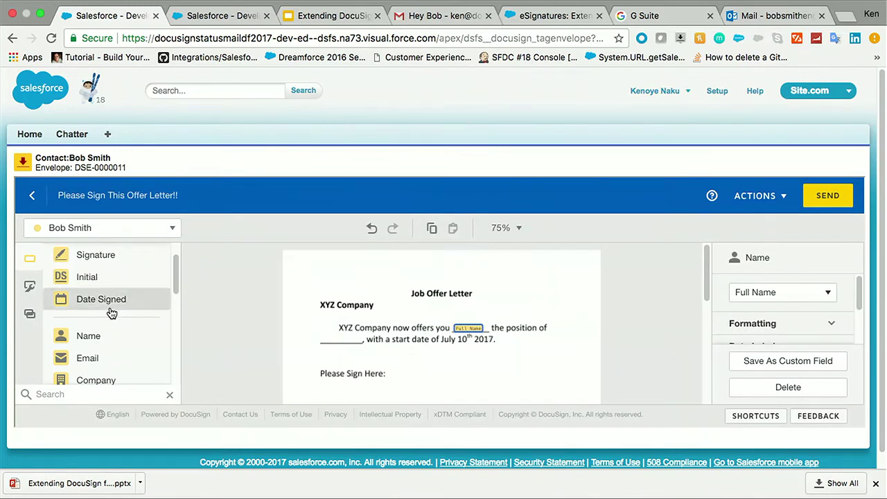
Place a Text field over the blank before "with a start date" and make it read-only
scroll(108, 311, down, 1)
scroll(109, 311, up, 1)
scroll(111, 313, down, 3)
scroll(110, 312, down, 2)
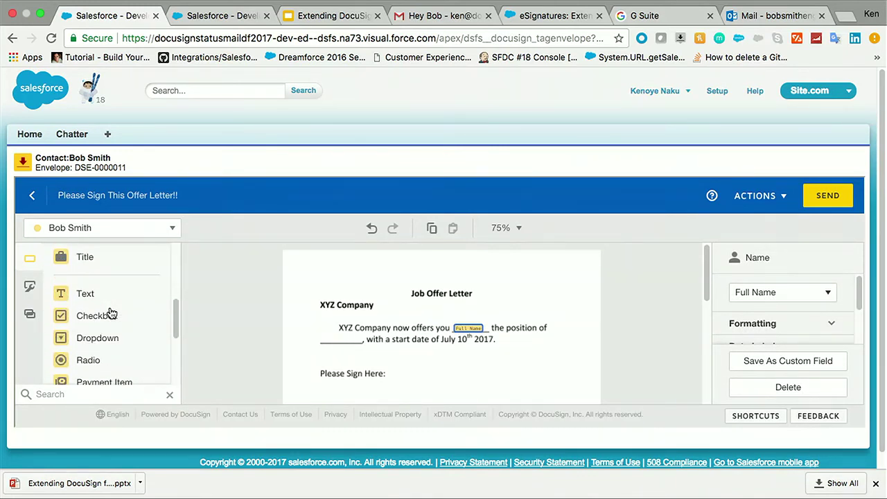
drag(99, 301, 311, 341)
click(736, 318)
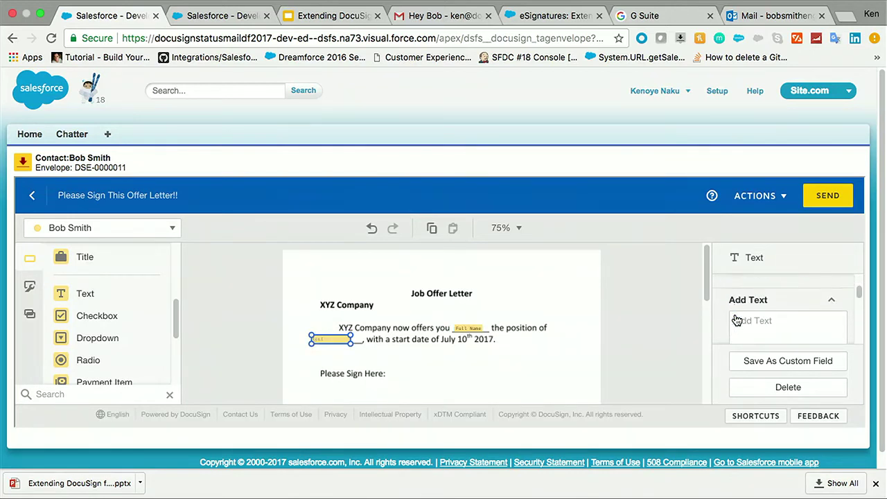
Enter "Salesforce Developer" as the Text field's content and widen the field so the text fits on one line
click(757, 309)
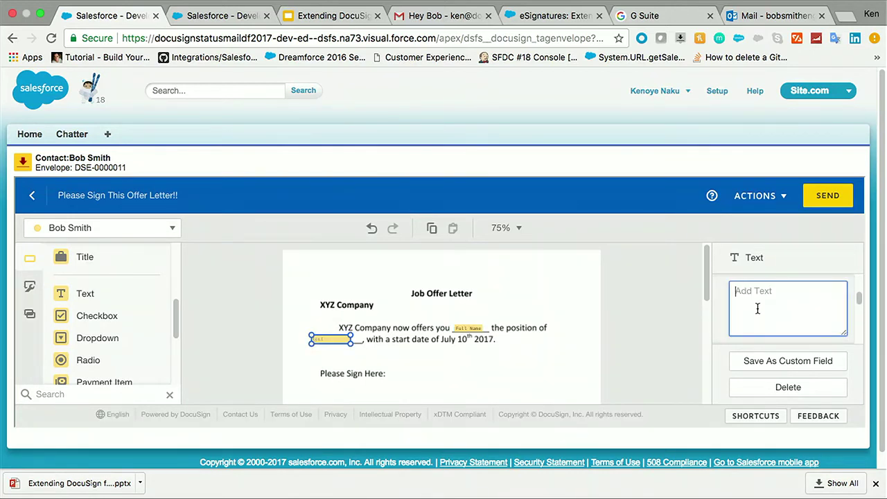
text(Salesforce )
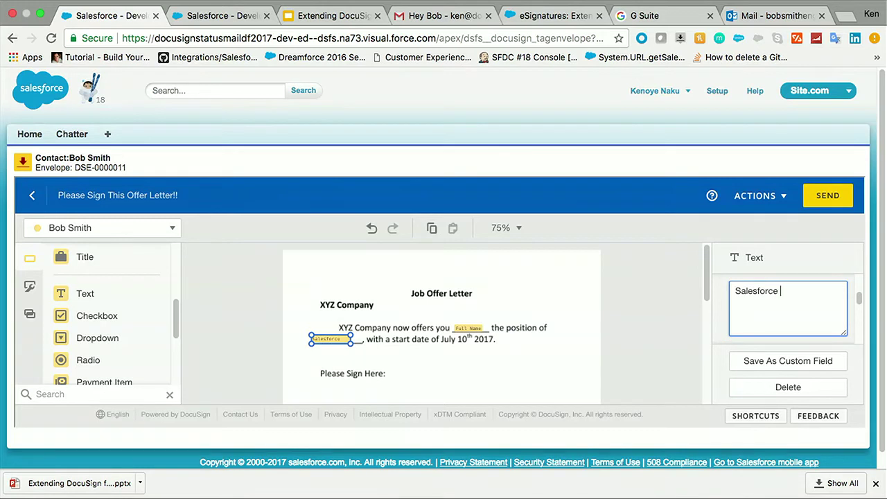
text(Developer)
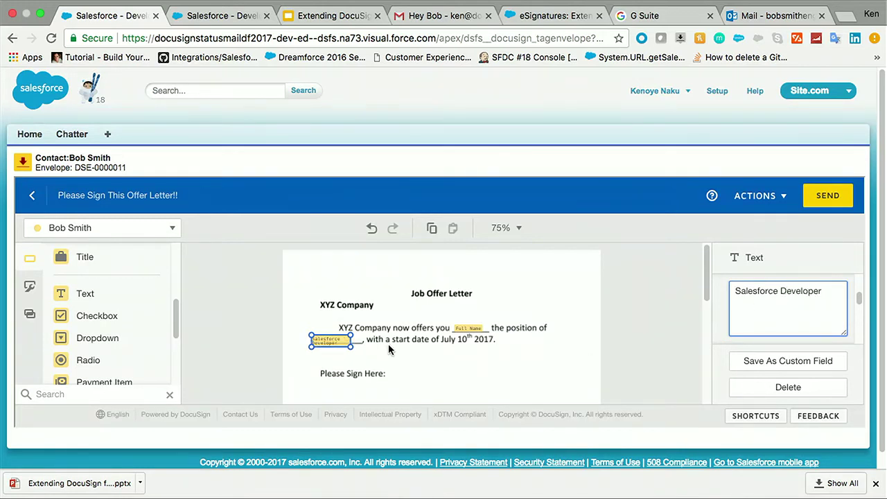
mouse_move(351, 346)
mouse_down()
mouse_move(379, 347)
mouse_move(342, 349)
mouse_up()
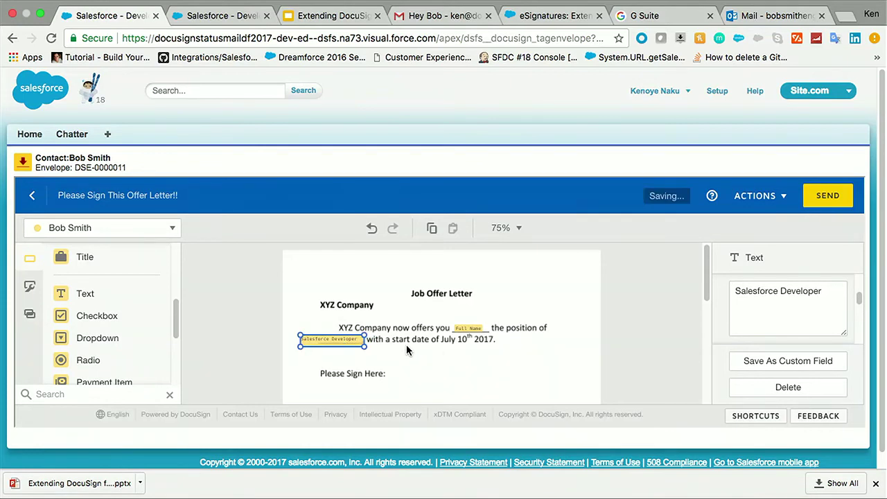
Send the prepared offer letter envelope to the recipient
click(829, 205)
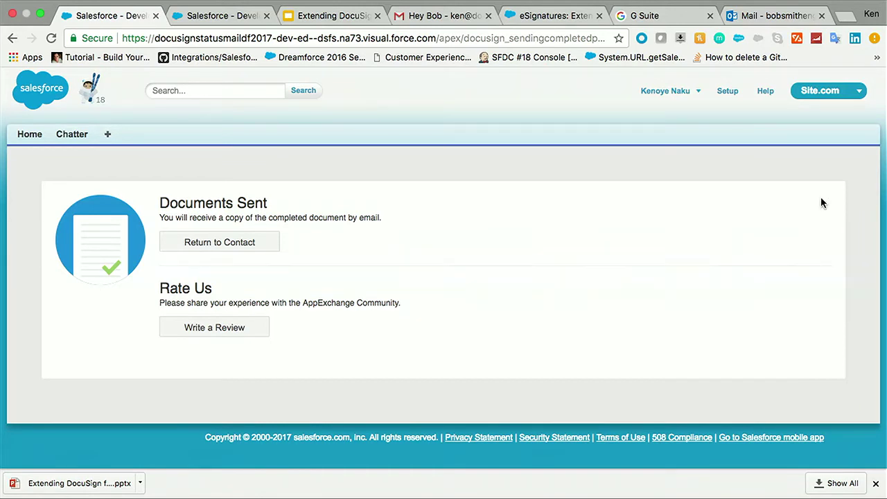
Switch to the sent email in Gmail and expand the Salesforce side panel to review the DocuSign envelope statuses
click(420, 17)
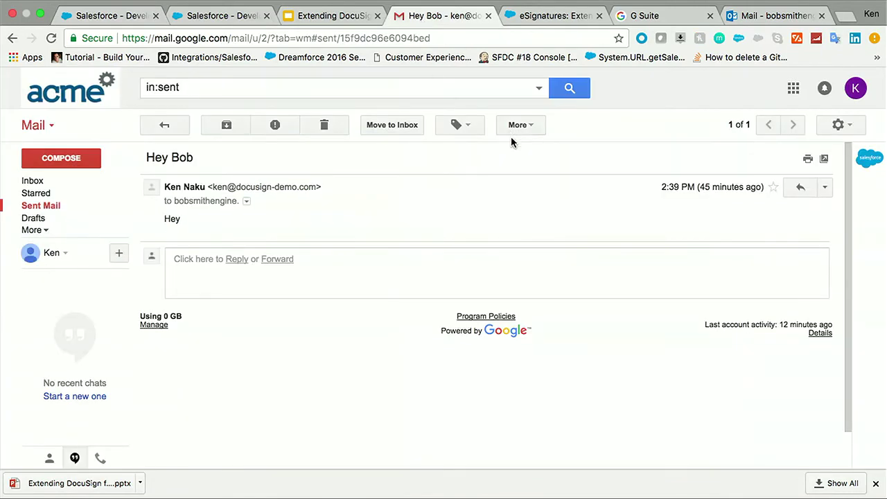
click(869, 160)
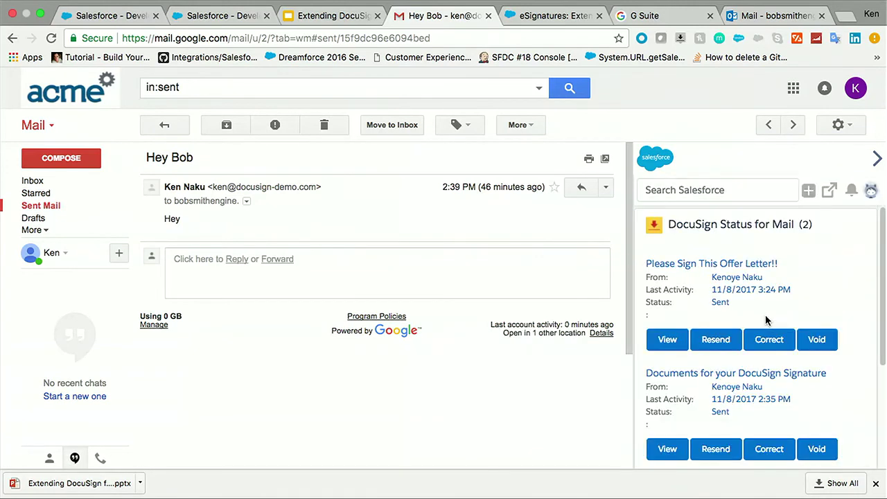
scroll(765, 315, down, 1)
scroll(765, 317, up, 1)
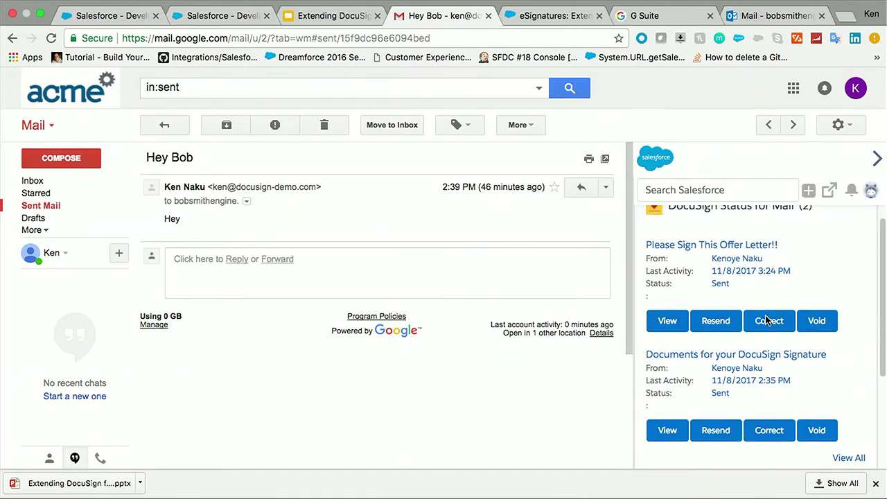
scroll(766, 319, up, 1)
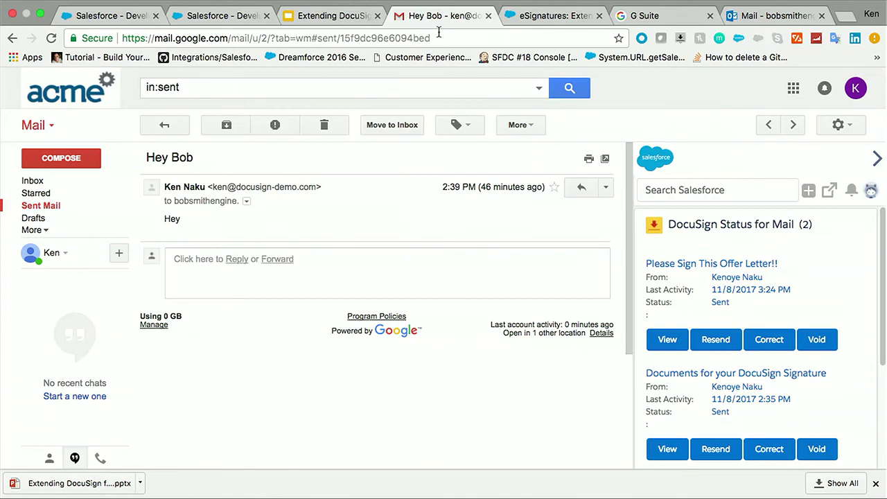
Switch to the recipient's Outlook inbox, open the "Please Sign This Offer Letter!!" email and open its document for review
click(762, 32)
click(66, 178)
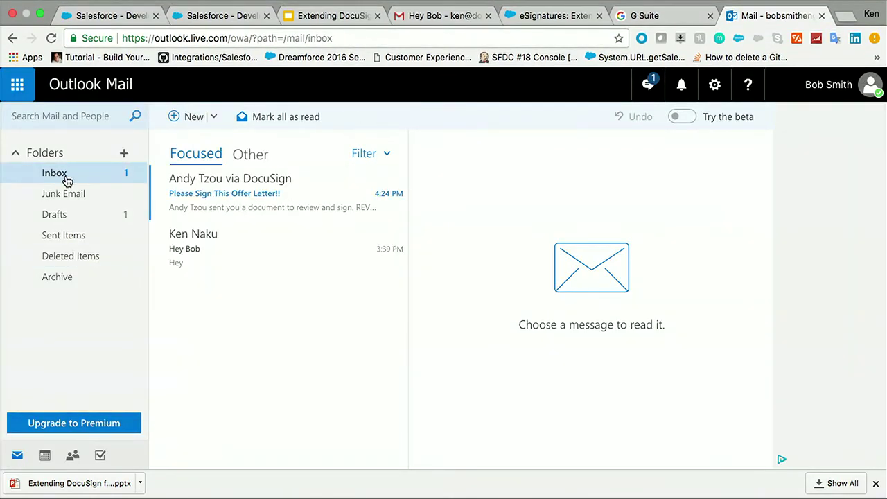
click(244, 199)
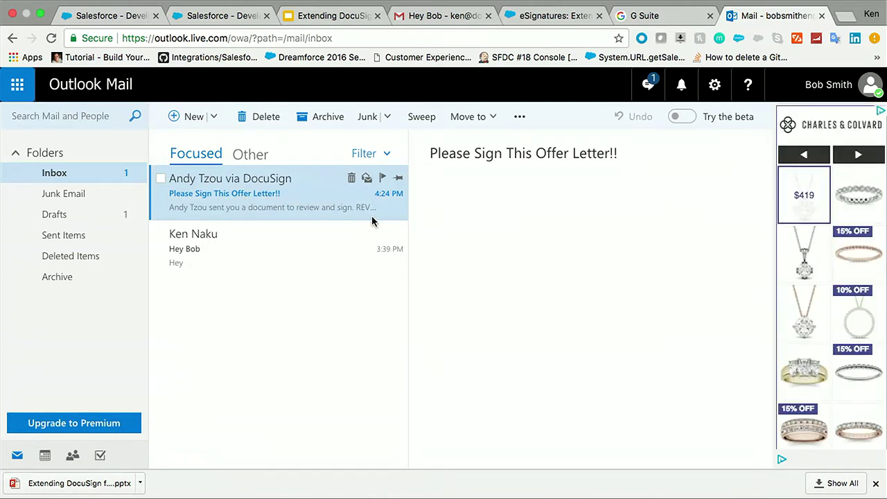
double_click(251, 194)
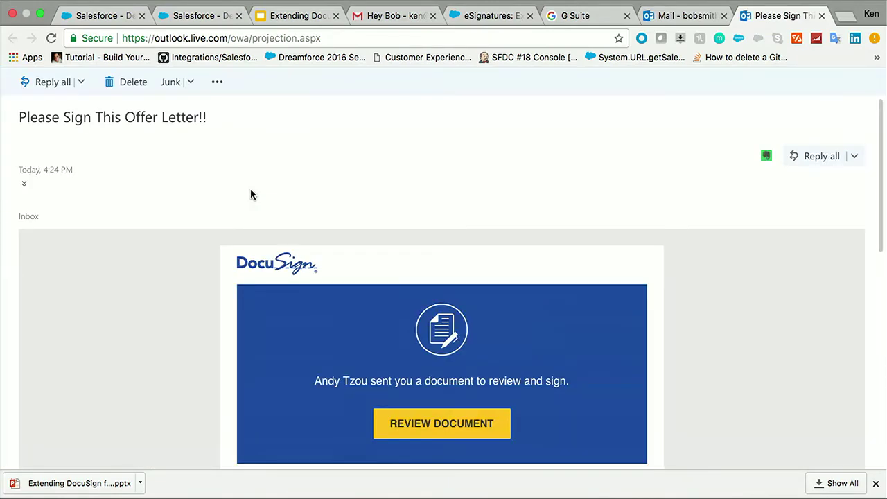
click(405, 420)
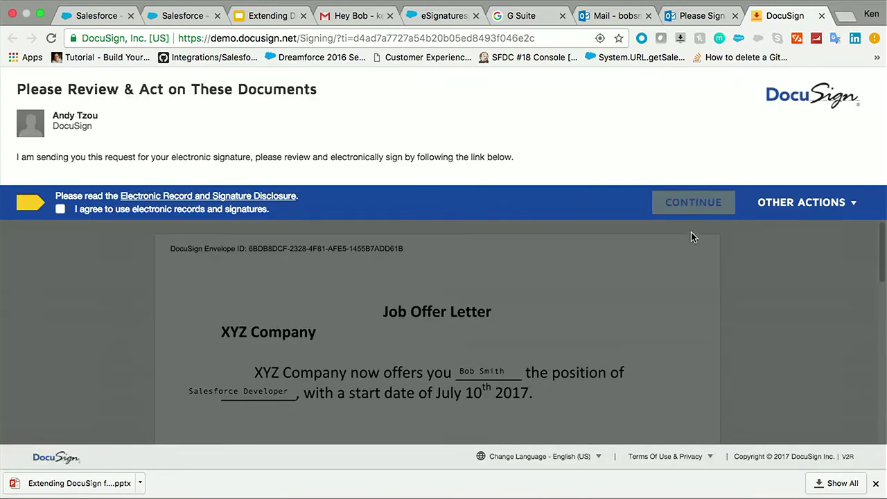
Agree to use electronic records and signatures, and continue to the offer letter's "Please Sign Here:" line
click(71, 210)
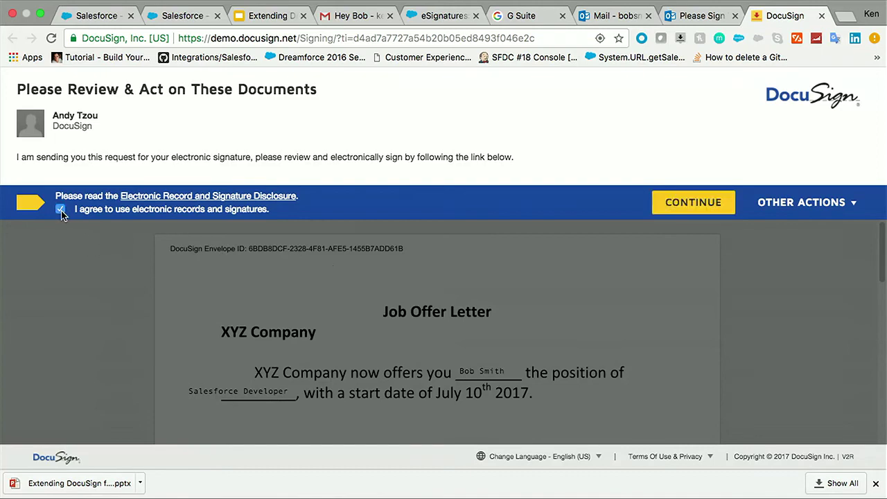
click(670, 203)
scroll(495, 339, down, 1)
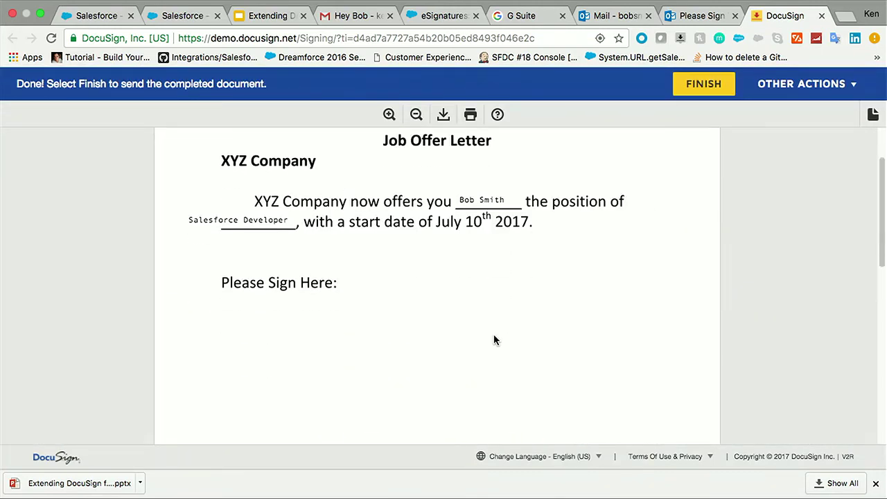
Correct the "Please Sign This Offer Letter!!" envelope from Gmail's Salesforce panel, adding a Signature field beside "Please Sign Here:"
click(346, 19)
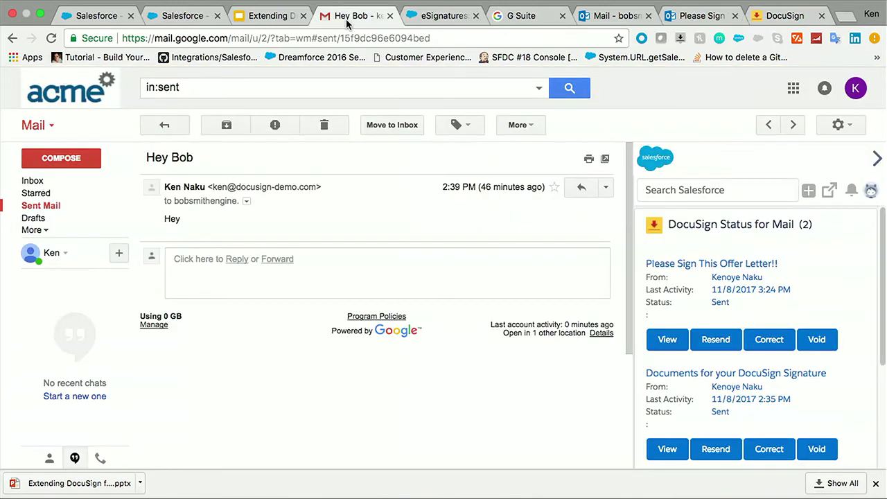
click(769, 341)
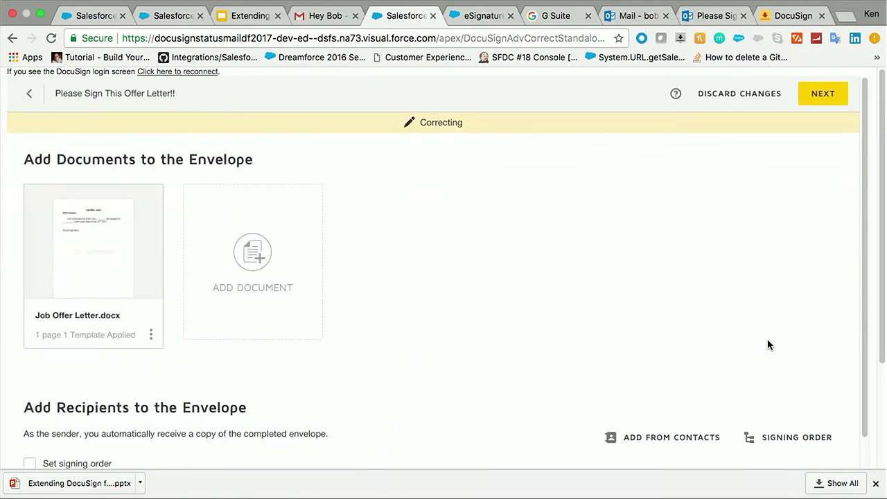
click(816, 99)
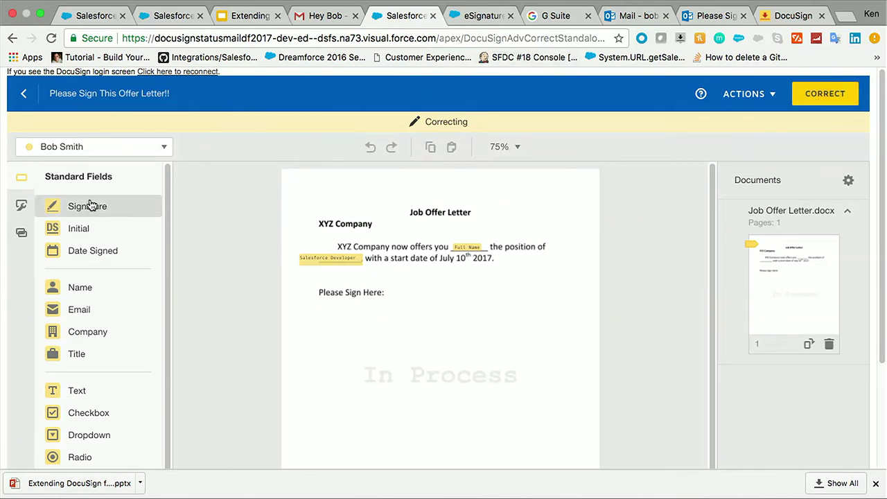
mouse_move(90, 204)
mouse_down()
mouse_move(307, 257)
mouse_move(393, 291)
mouse_up()
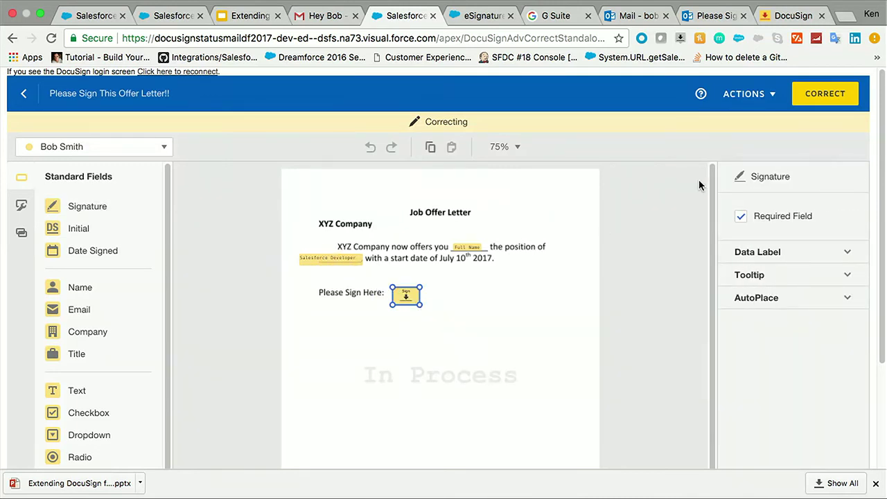
click(833, 104)
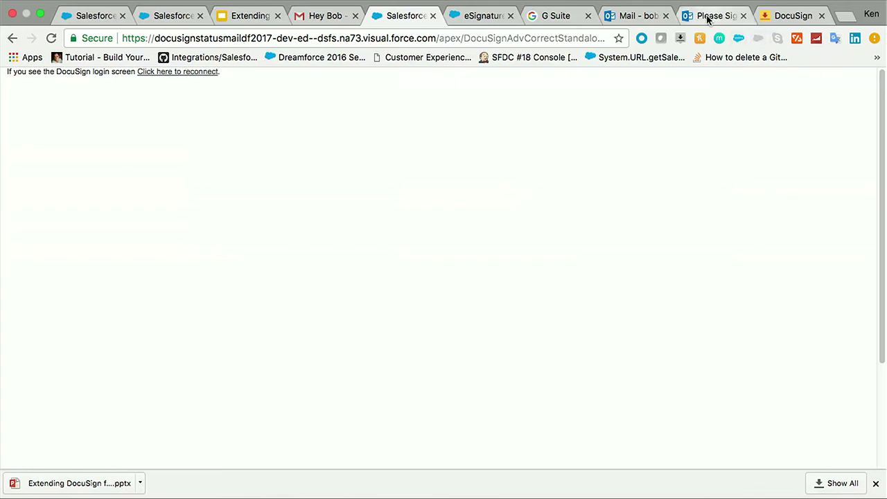
Close the outdated signing page and reopen the corrected offer letter from the recipient's Outlook email, continuing into the document
click(683, 15)
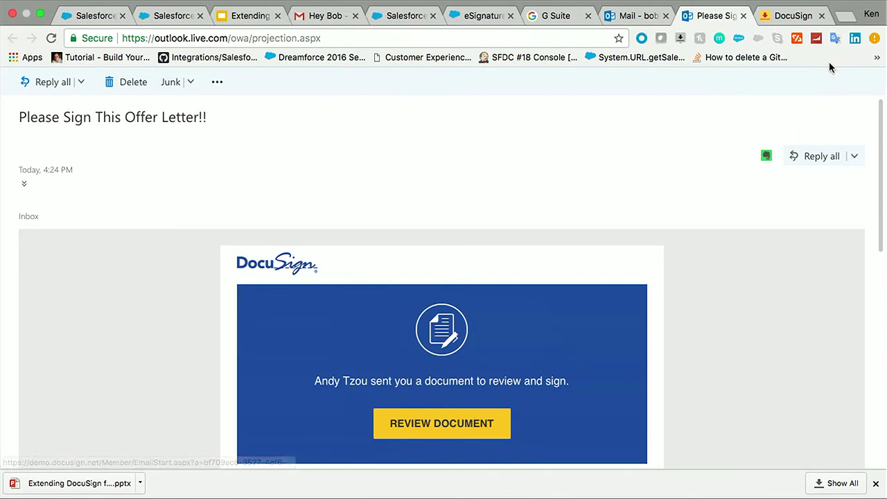
click(821, 15)
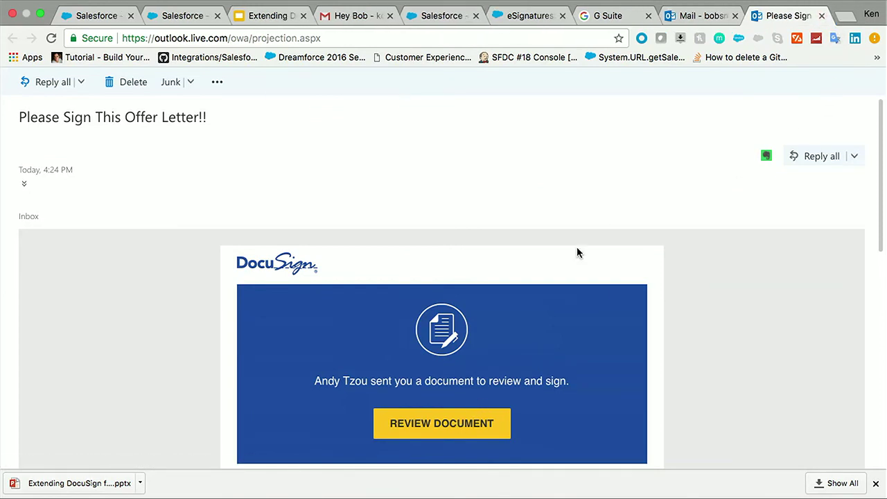
click(430, 424)
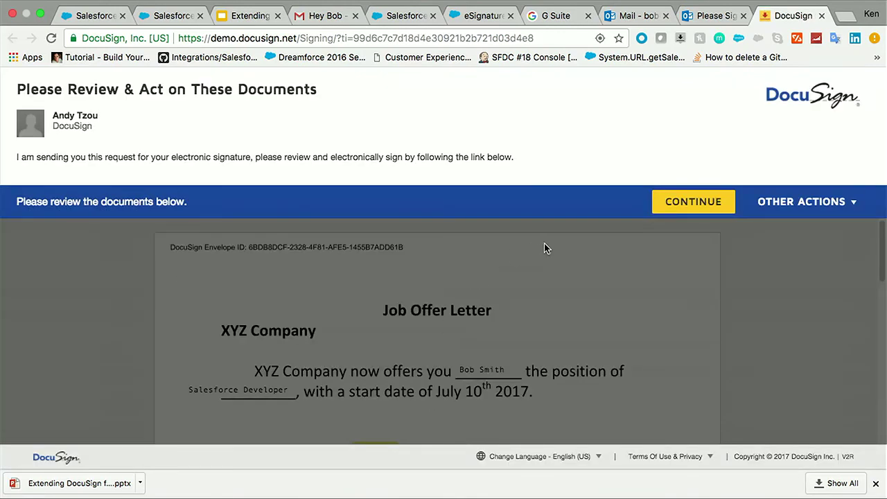
click(666, 207)
Sign the offer letter at the required field beside "Please Sign Here:" by adopting the suggested signature style
scroll(523, 279, down, 5)
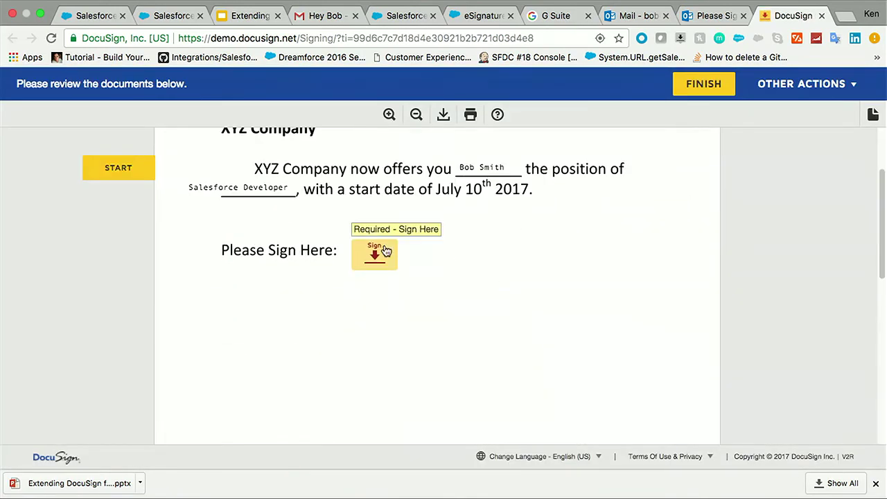
click(369, 257)
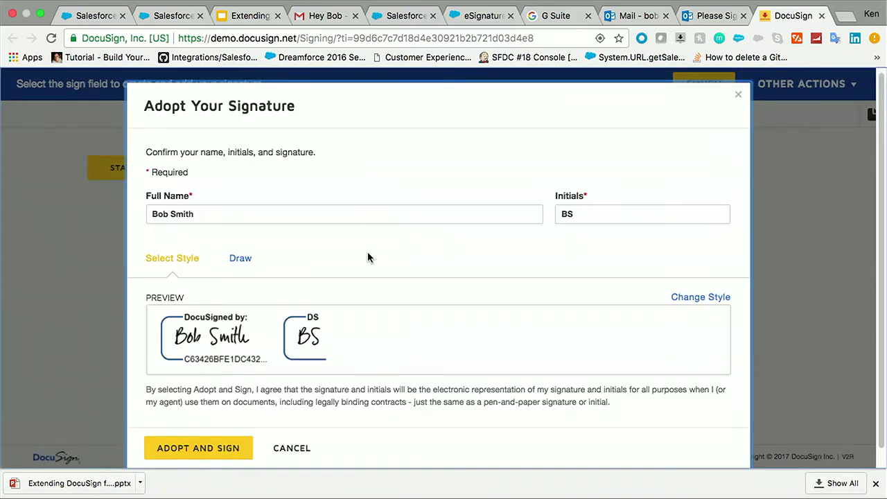
click(199, 448)
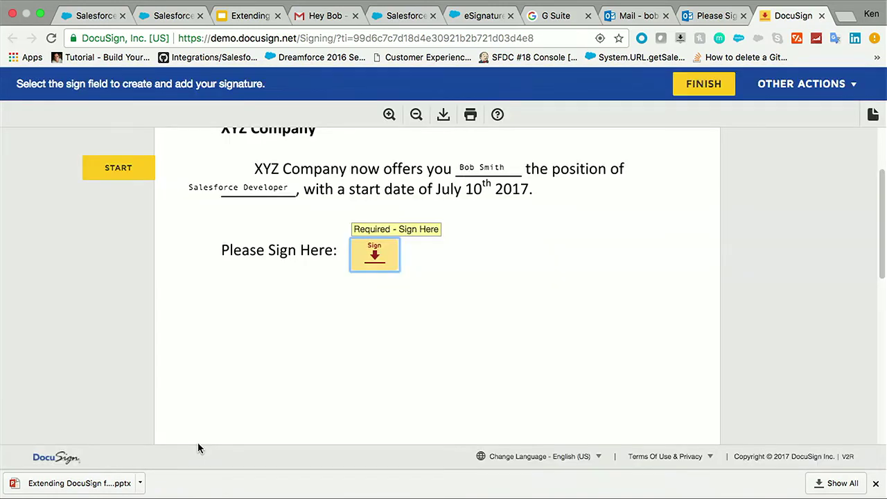
Return to the sent email in Gmail and check the offer letter envelope's status in the Salesforce panel
click(324, 17)
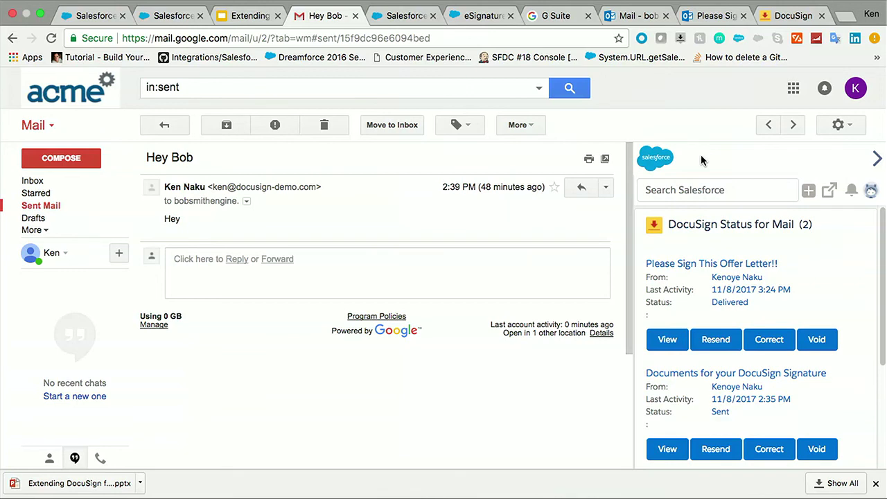
Switch to the PowerPoint presentation and show slide 19, "Demo Recap"
mouse_move(580, 493)
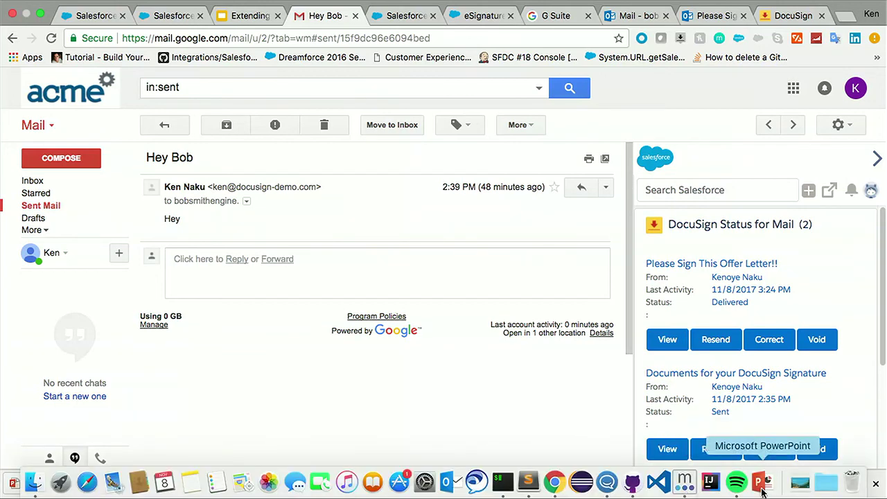
click(762, 485)
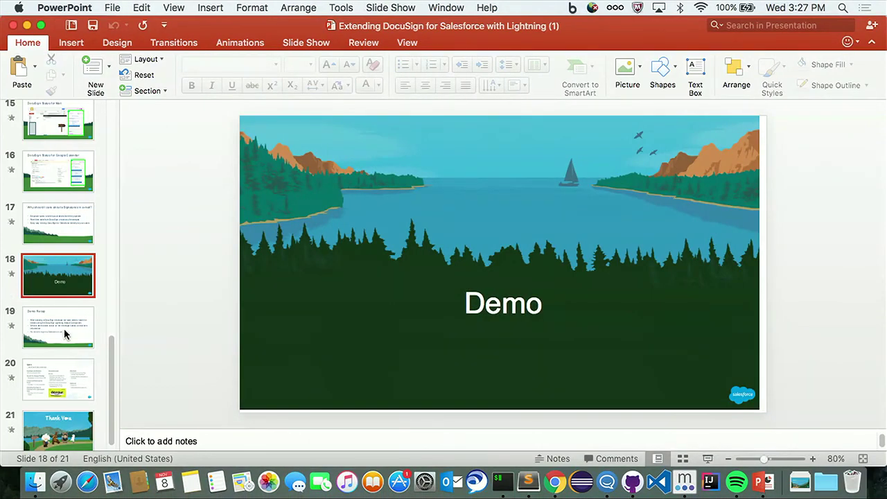
click(63, 329)
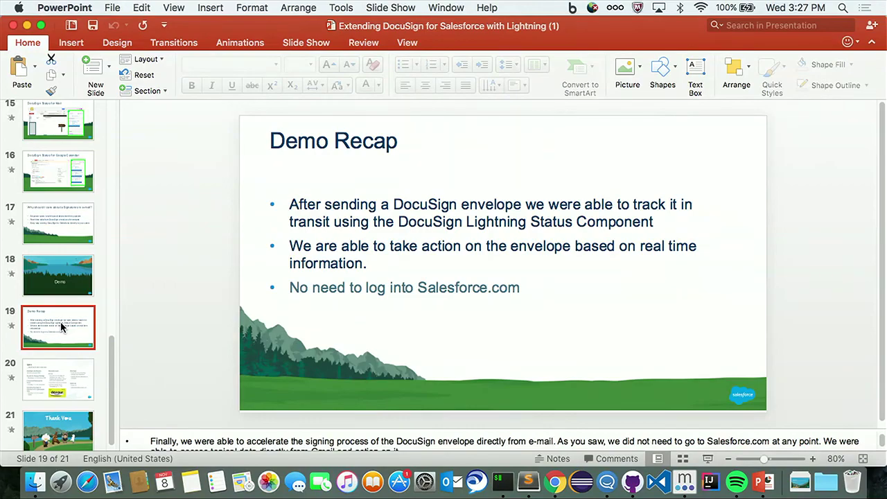